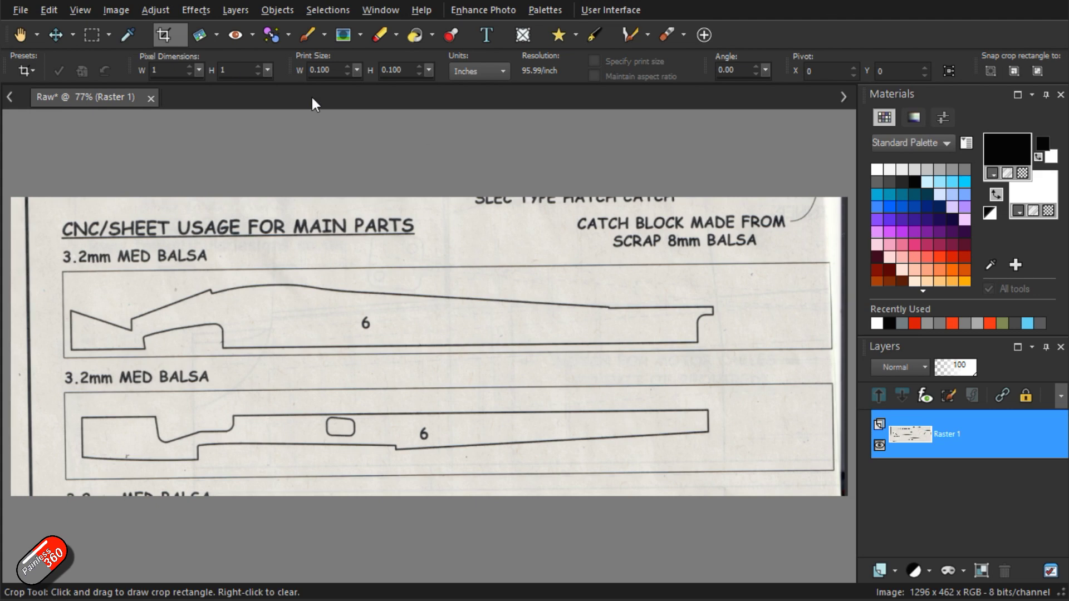
# Straighten the tilted scan by leveling along the part's border line.
pyautogui.click(203, 36)
pyautogui.scroll(2, 65, 271)
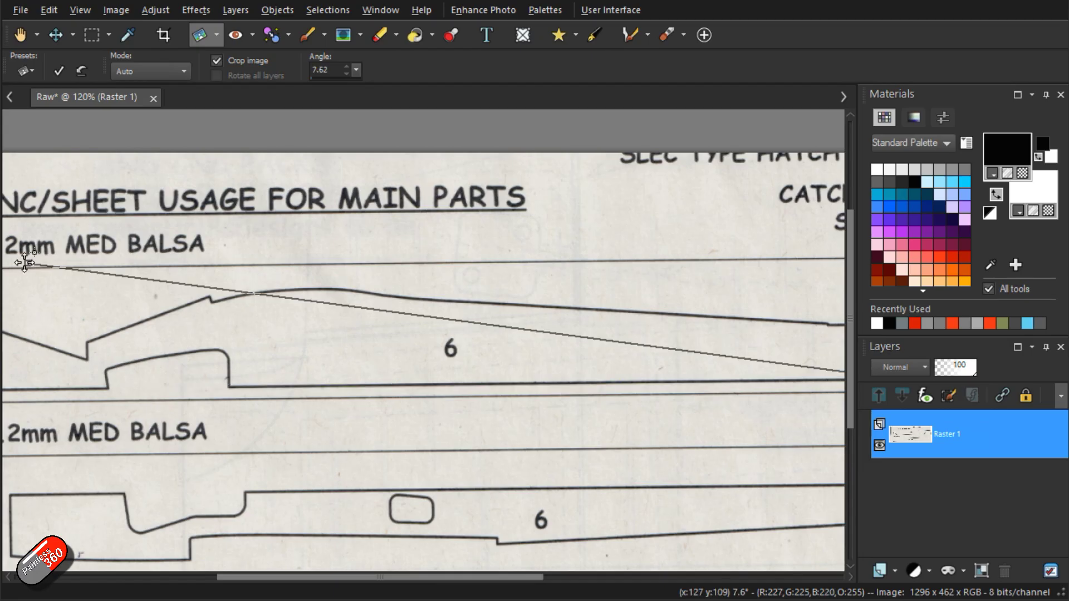
pyautogui.scroll(3, 65, 269)
pyautogui.scroll(-5, 282, 291)
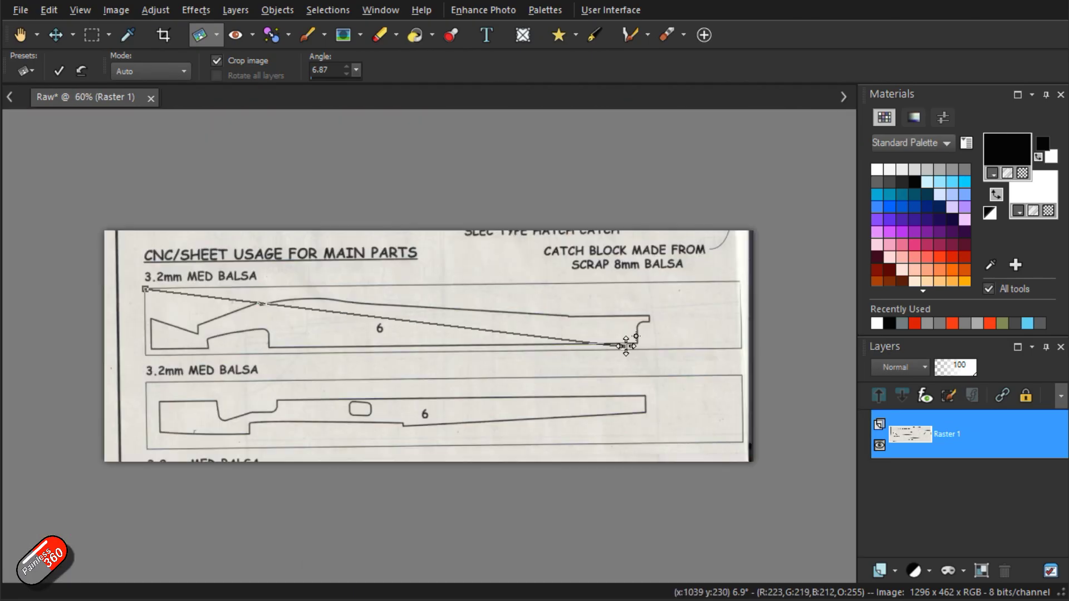
pyautogui.moveTo(625, 342); pyautogui.dragTo(729, 278)
pyautogui.scroll(8, 730, 279)
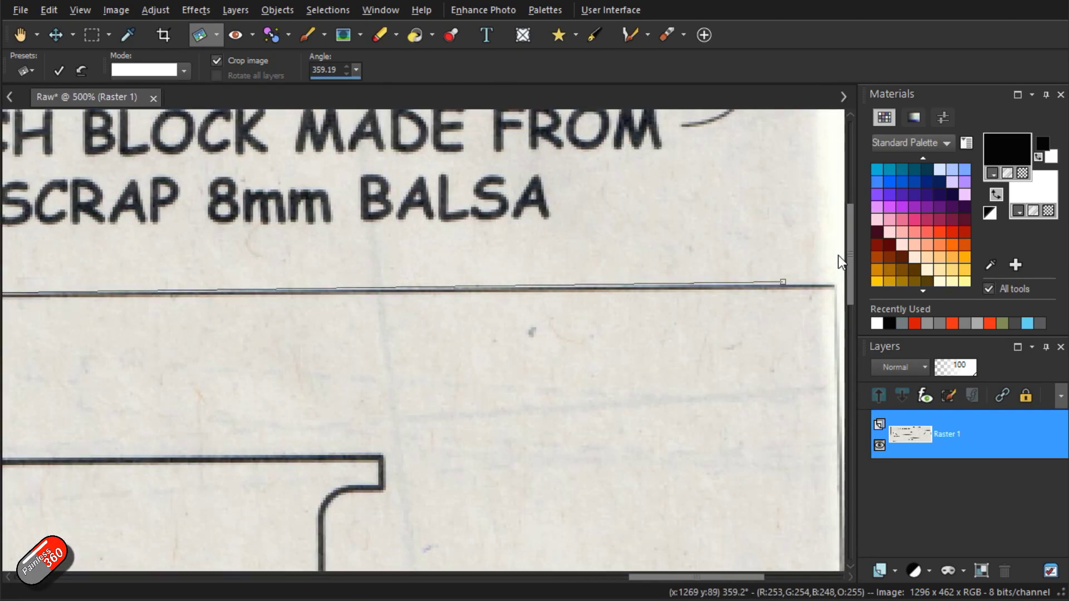
pyautogui.moveTo(731, 329); pyautogui.dragTo(731, 325)
pyautogui.click(59, 70)
pyautogui.scroll(-6, 490, 284)
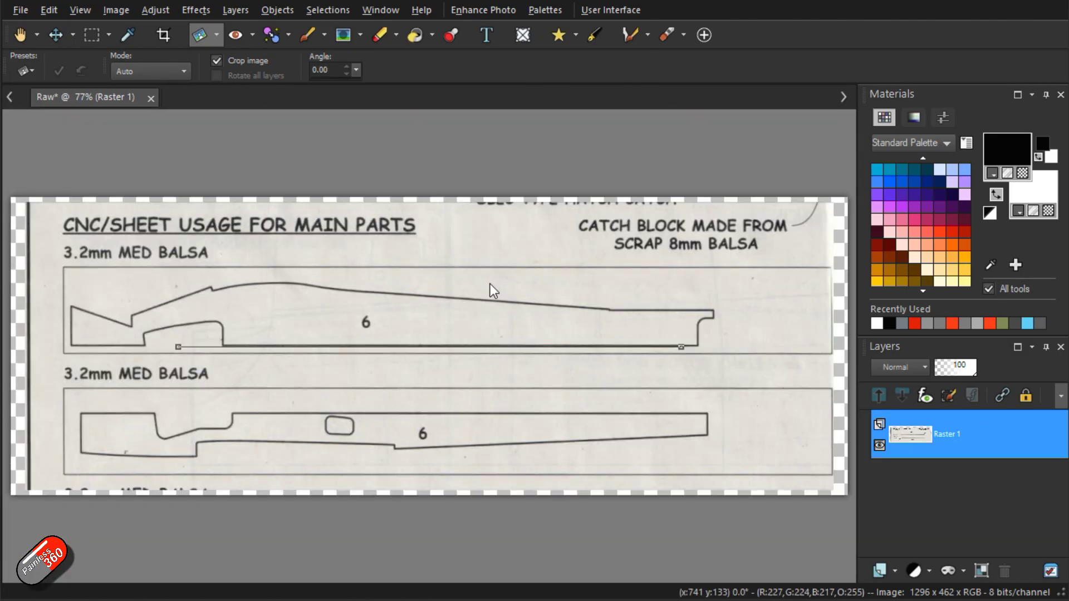
# Crop the scan to the drawing, trimming ragged edges to 1052 × 409 pixels.
pyautogui.click(162, 35)
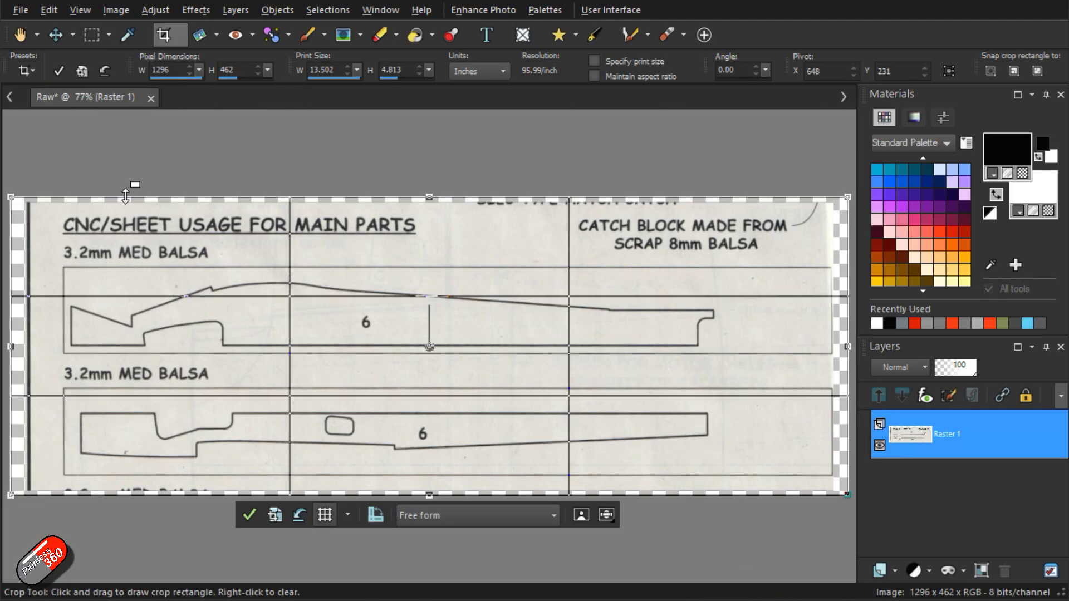
pyautogui.moveTo(11, 198); pyautogui.dragTo(50, 211)
pyautogui.moveTo(848, 495); pyautogui.dragTo(729, 473)
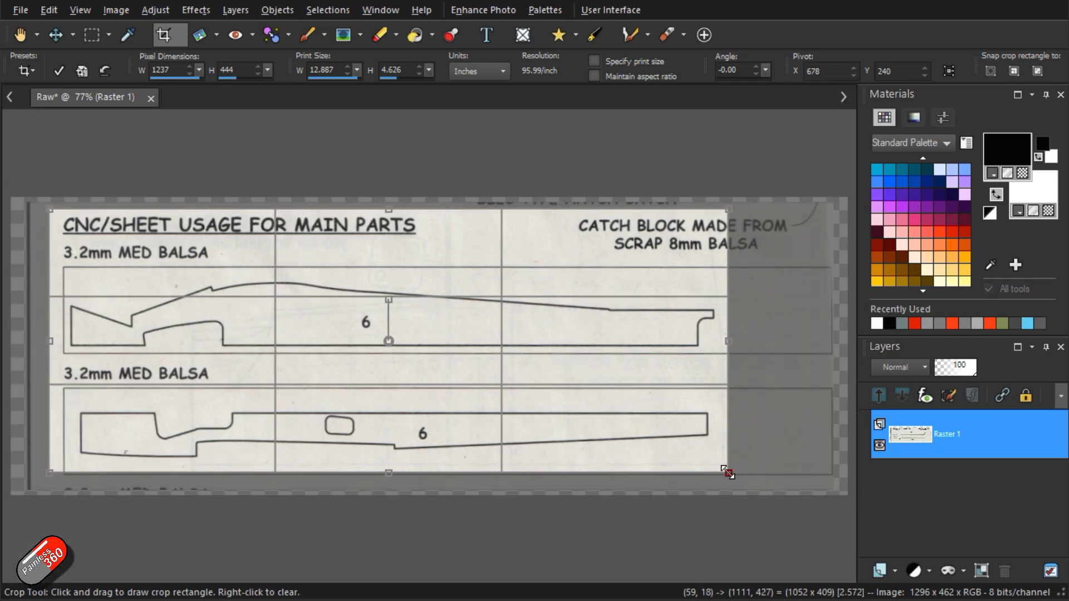
pyautogui.doubleClick(411, 268)
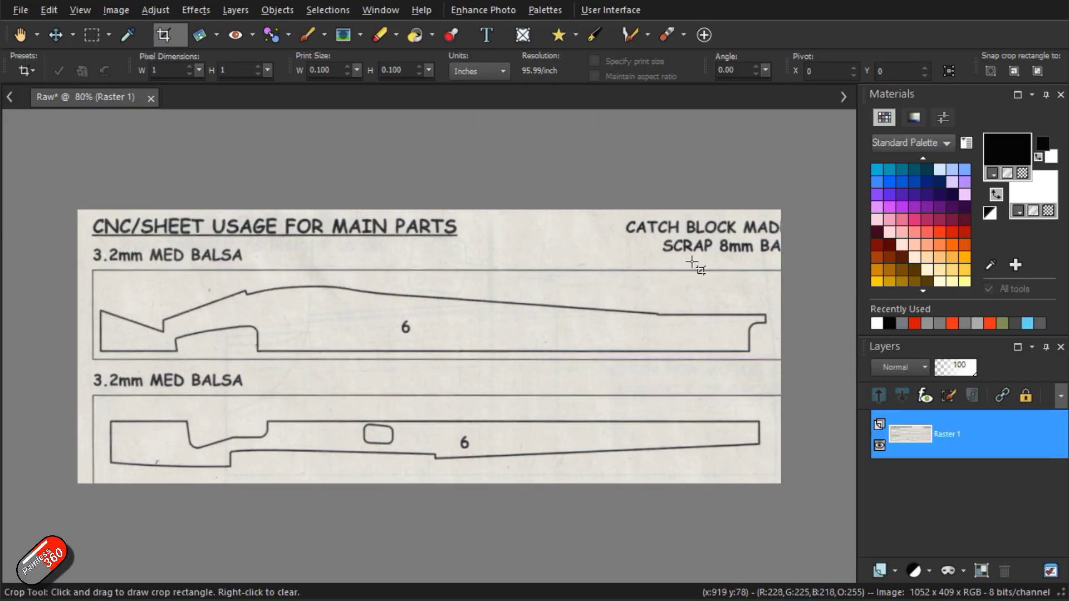
# Use Histogram Adjustment to darken the grey outlines and whiten the paper background.
pyautogui.hotkey('ctrl', 'shift', 'h')
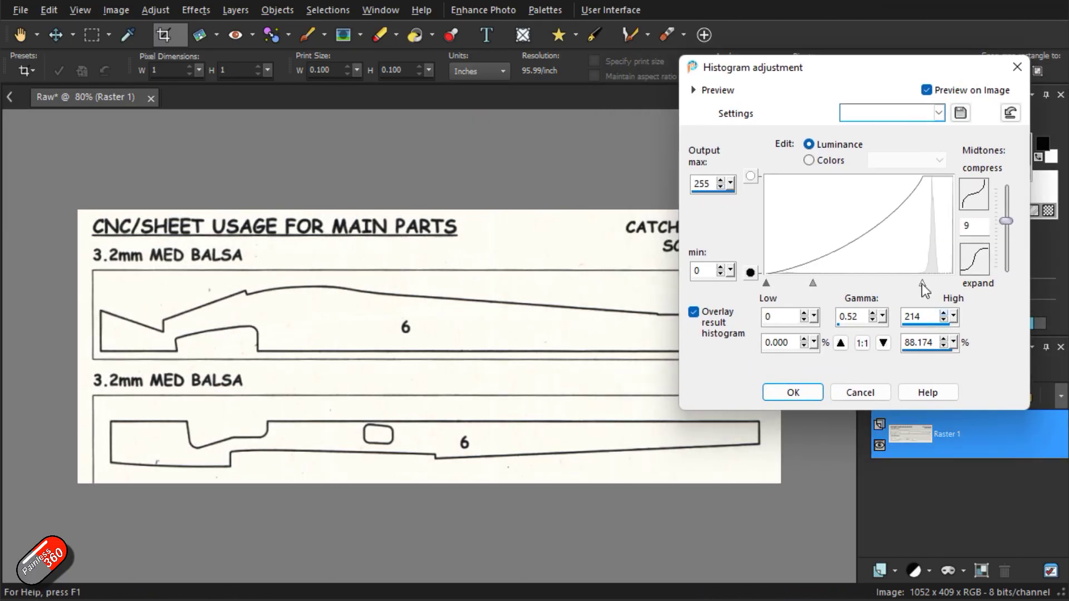
pyautogui.moveTo(811, 283)
pyautogui.mouseDown()
pyautogui.moveTo(870, 283)
pyautogui.moveTo(796, 285)
pyautogui.mouseUp()
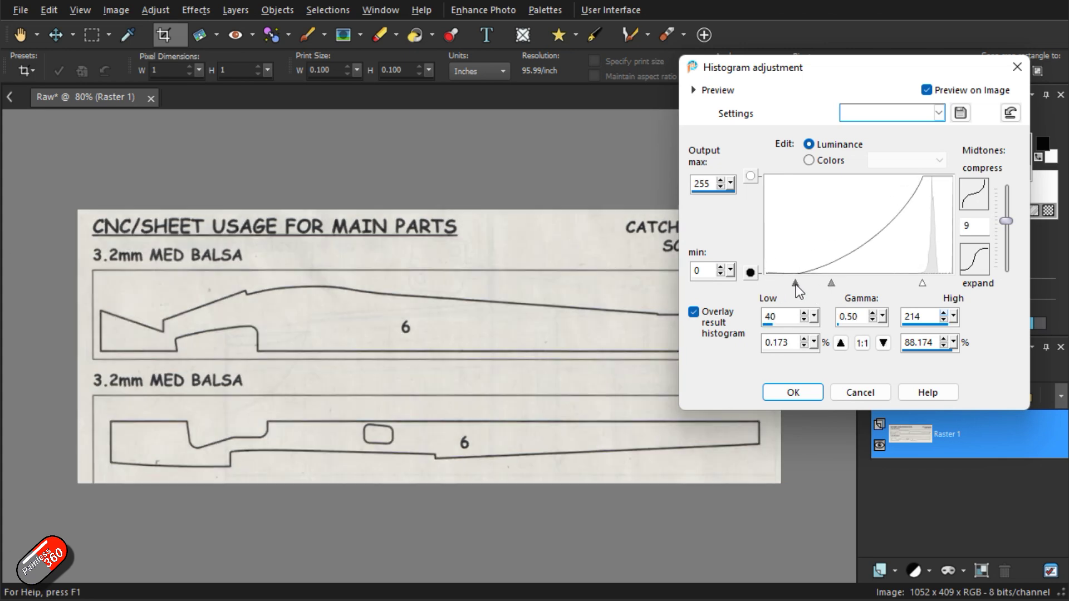
pyautogui.moveTo(923, 284); pyautogui.dragTo(883, 286)
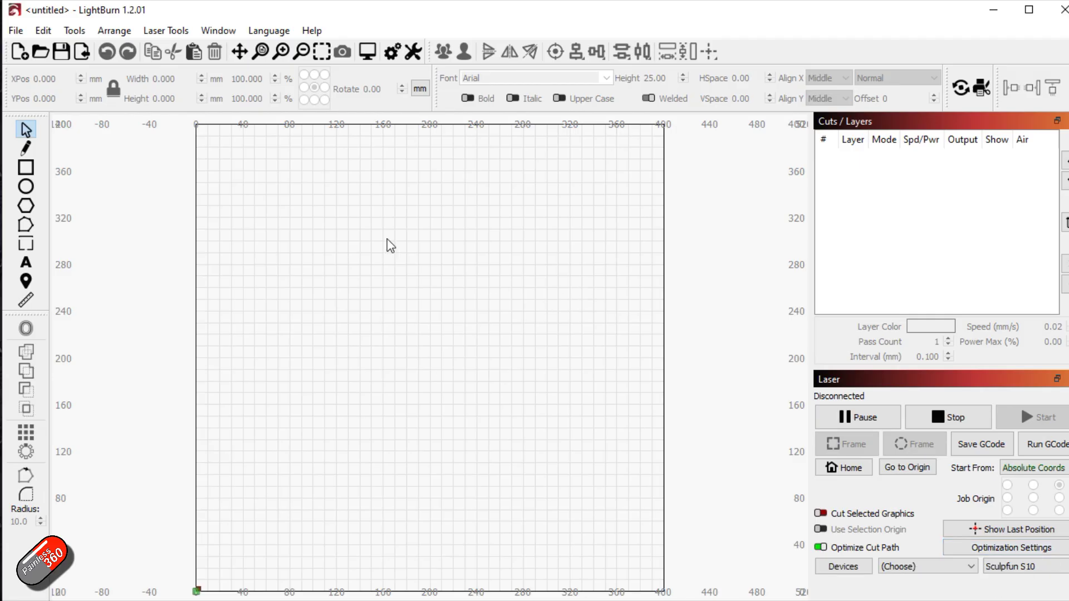
# Import the Scan image from the Desktop onto the laser bed.
pyautogui.click(16, 30)
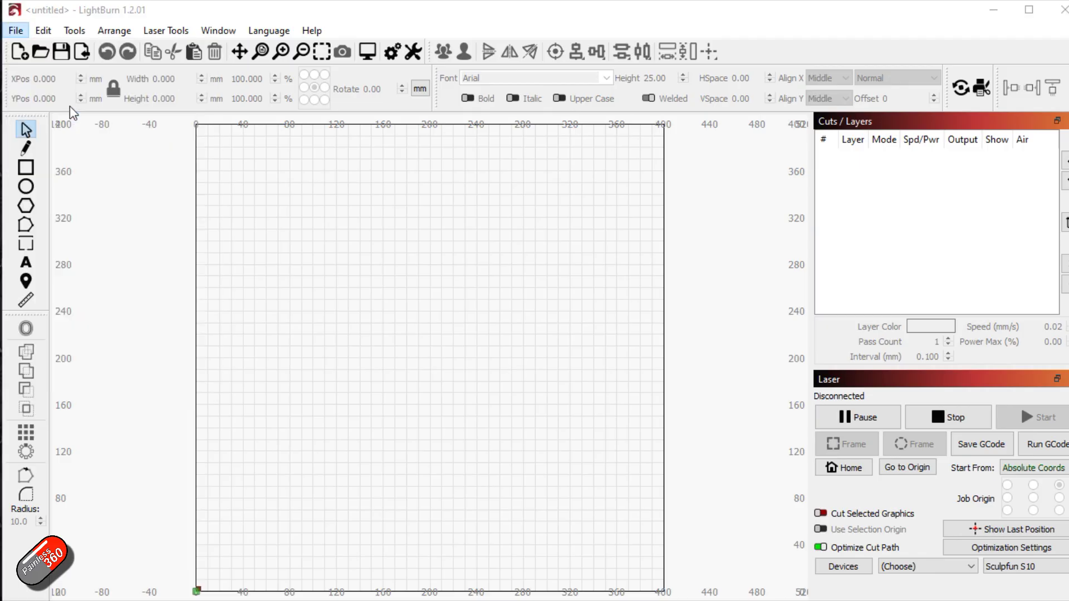
pyautogui.hotkey('ctrl', 'i')
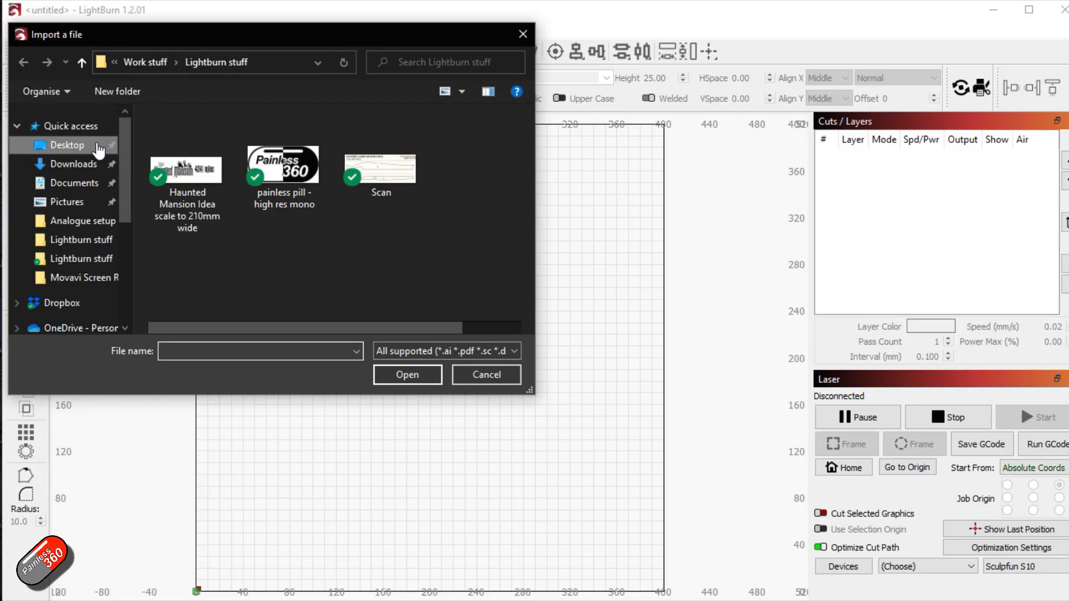
pyautogui.click(98, 149)
pyautogui.doubleClick(284, 175)
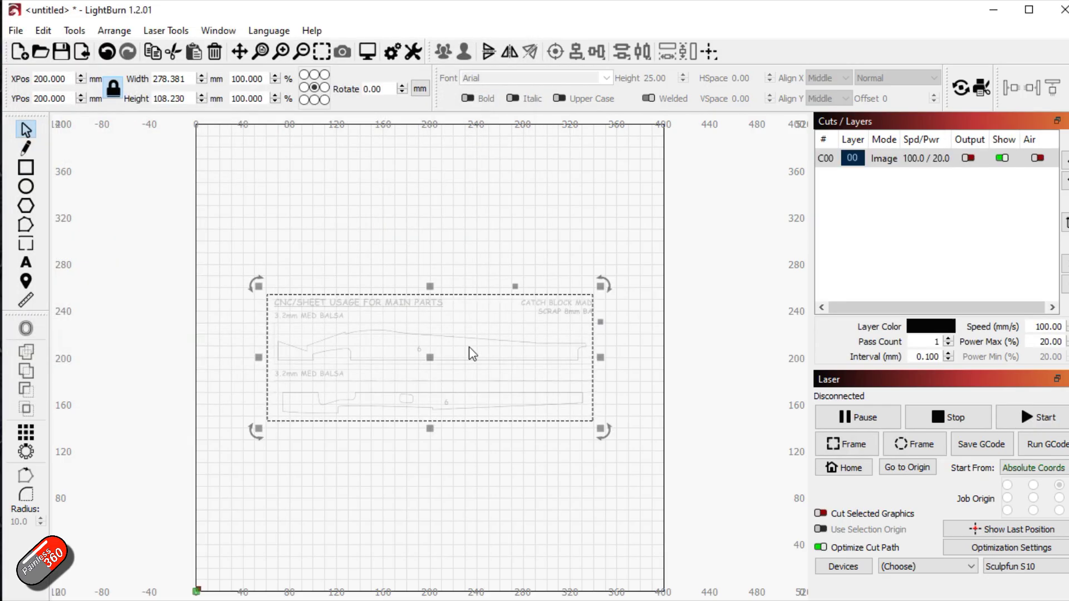
pyautogui.scroll(4, 469, 347)
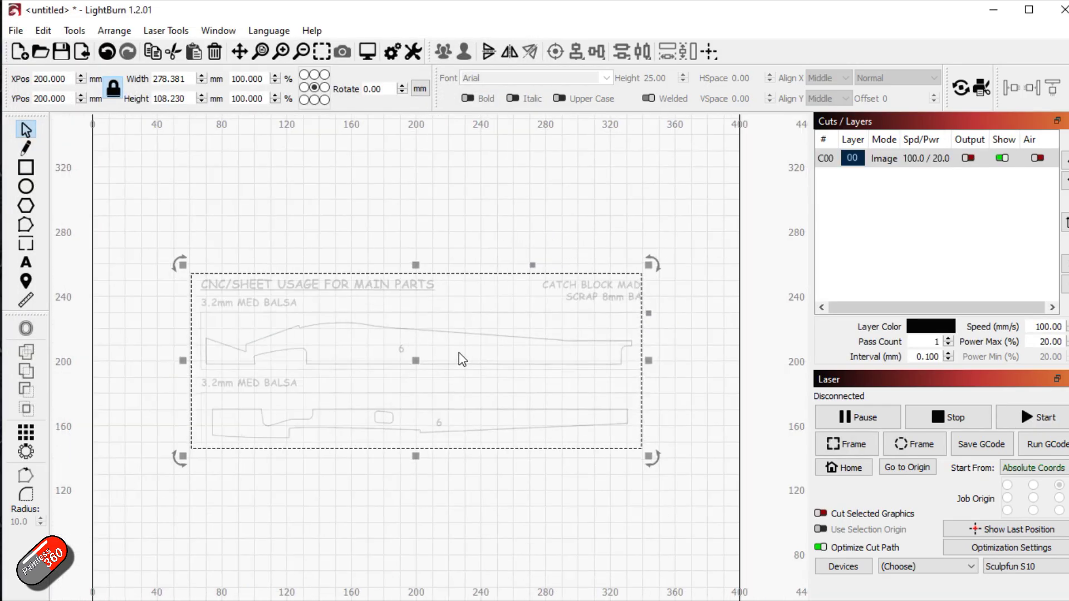
# Trace the scan image with Sketch Trace enabled at Threshold 128.
pyautogui.rightClick(443, 337)
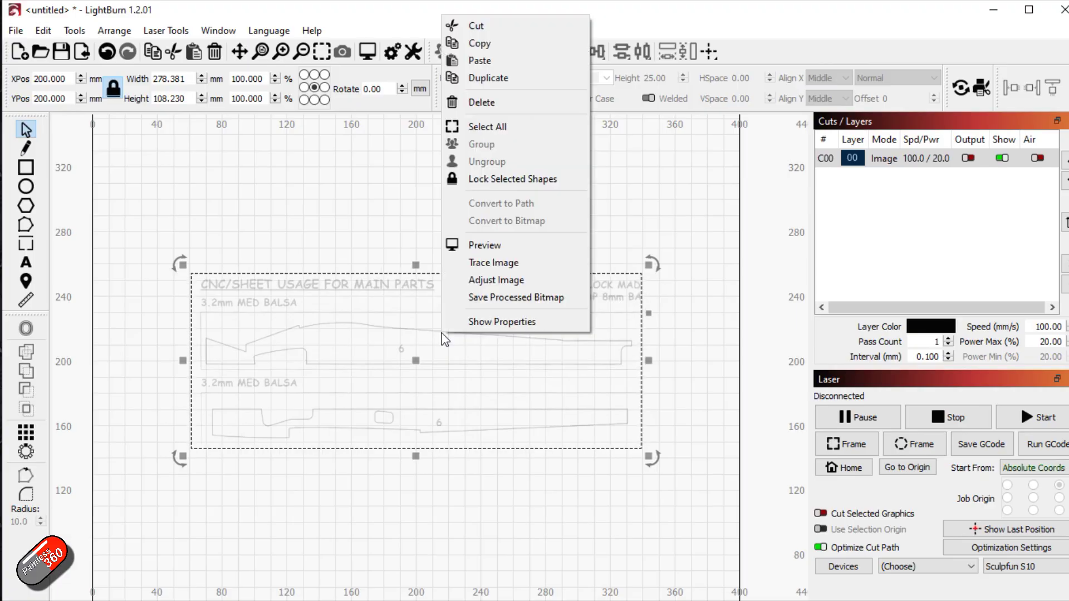
pyautogui.click(508, 267)
pyautogui.scroll(5, 584, 283)
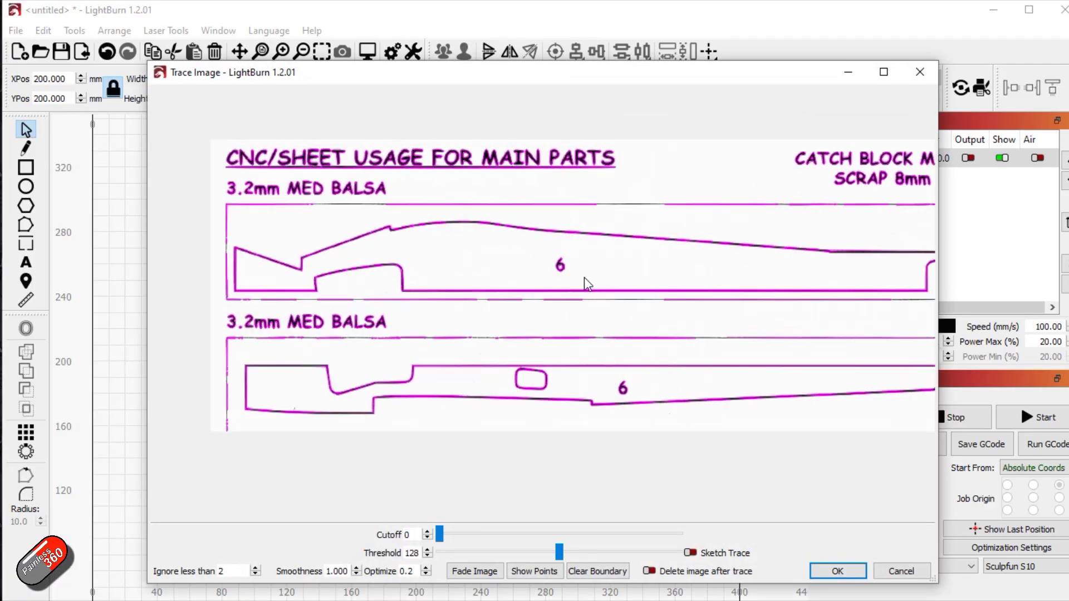
pyautogui.scroll(5, 585, 279)
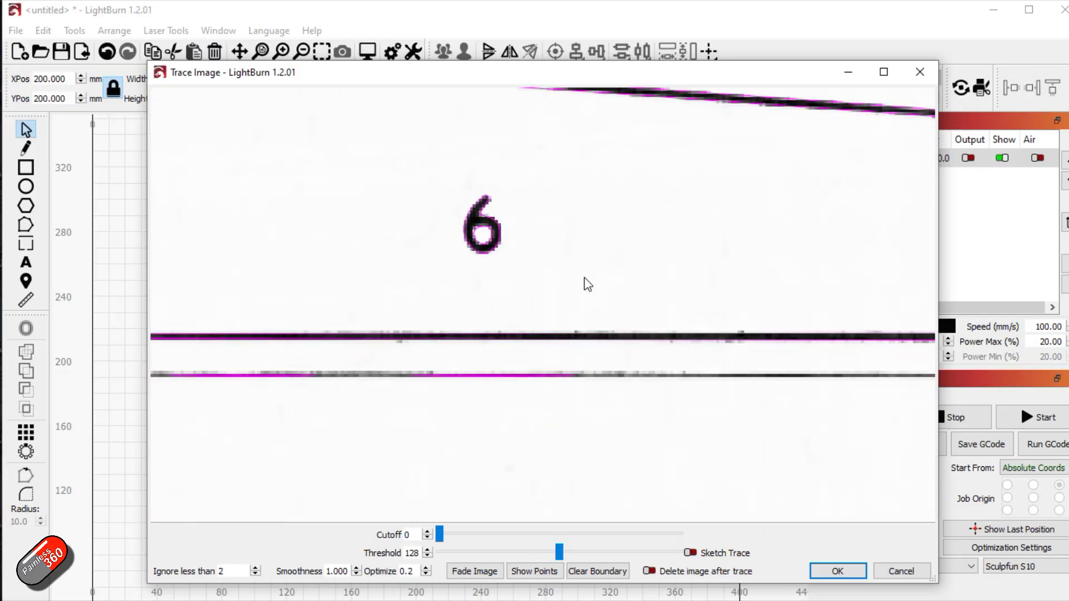
pyautogui.scroll(-10, 586, 283)
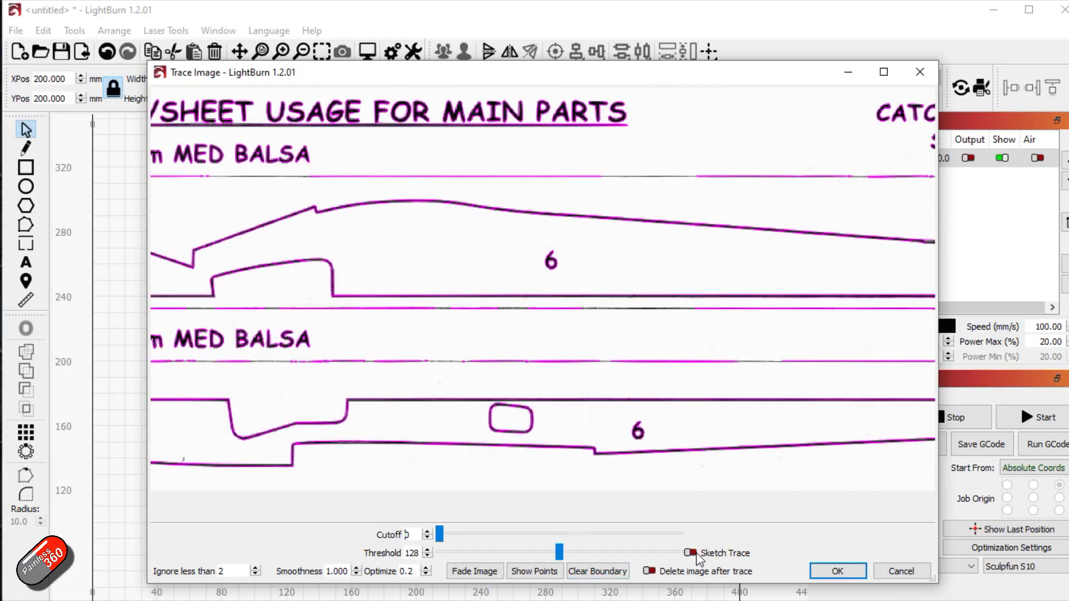
pyautogui.click(695, 554)
pyautogui.scroll(5, 608, 186)
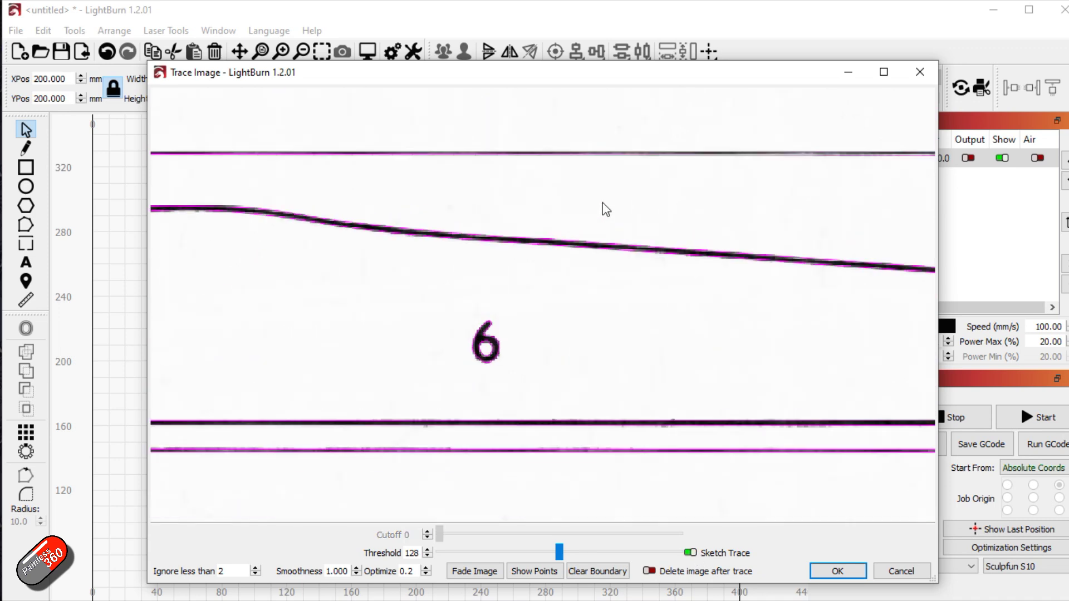
pyautogui.scroll(2, 603, 204)
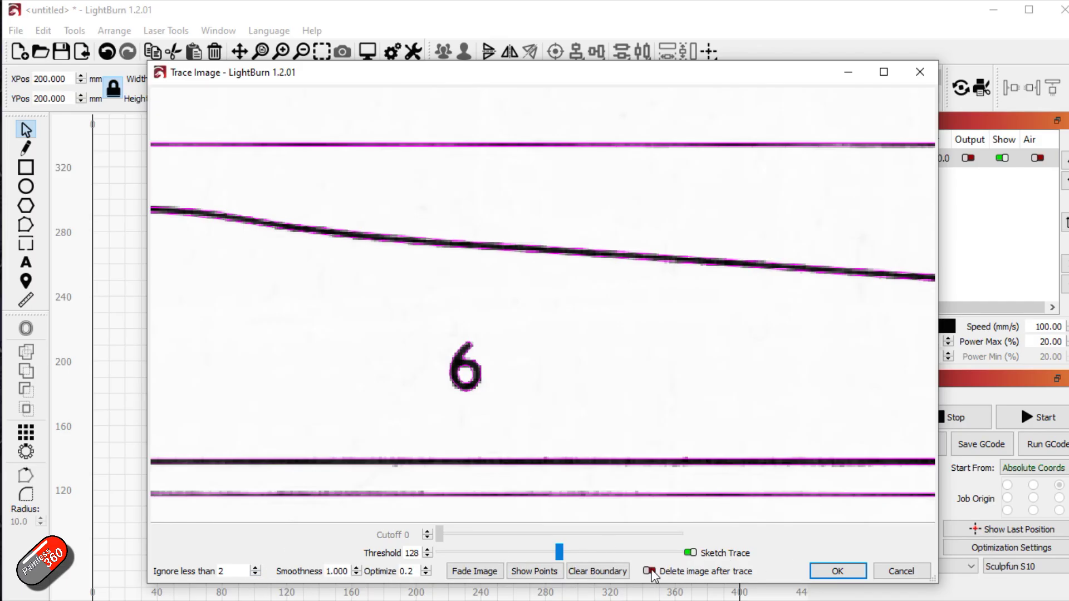
pyautogui.click(689, 553)
pyautogui.click(838, 572)
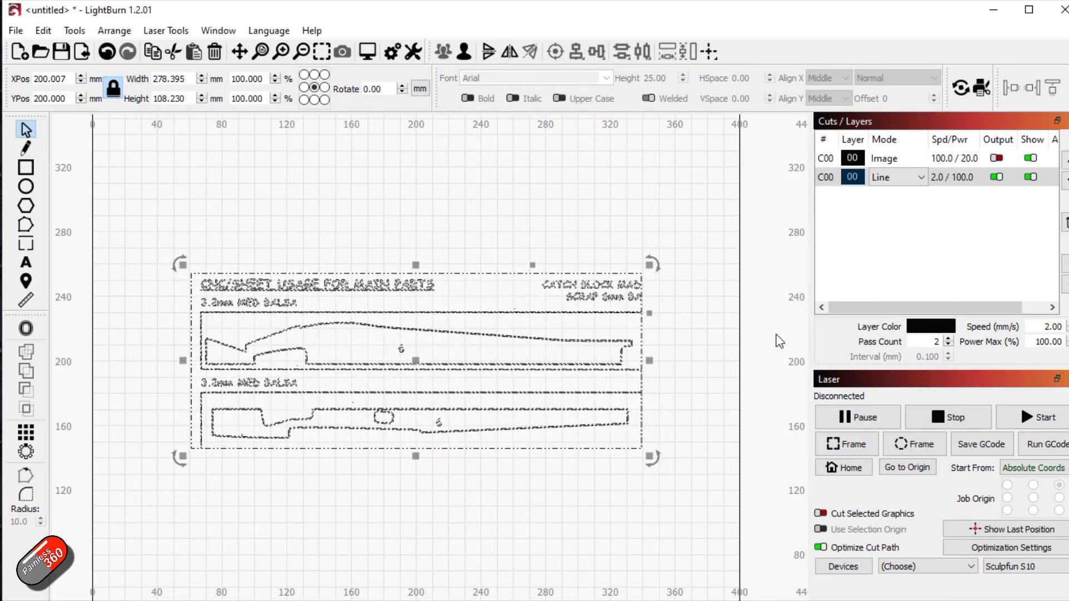
pyautogui.click(891, 159)
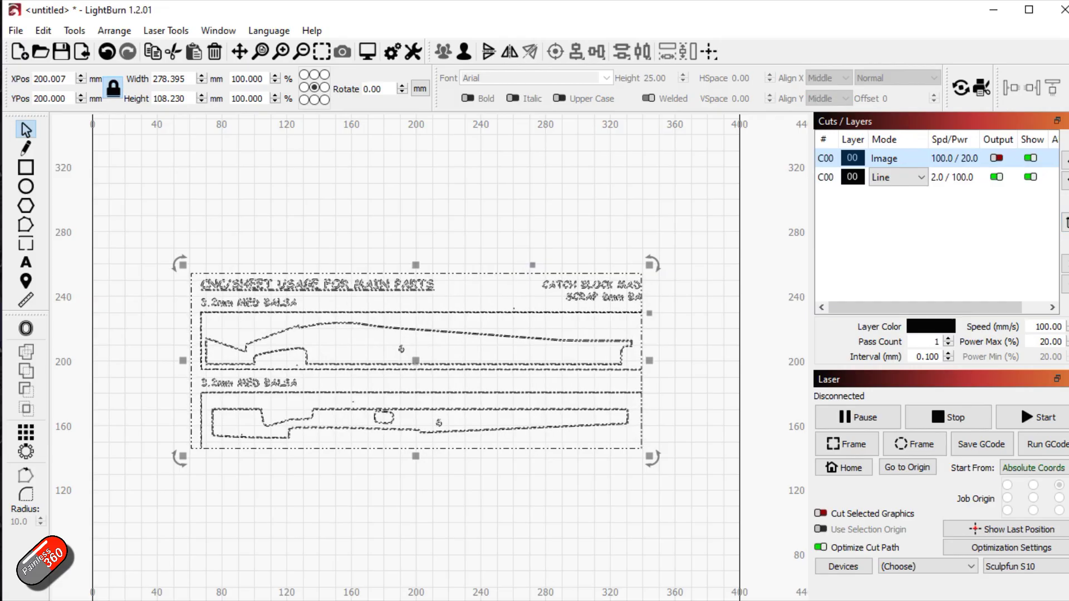
pyautogui.press('Delete')
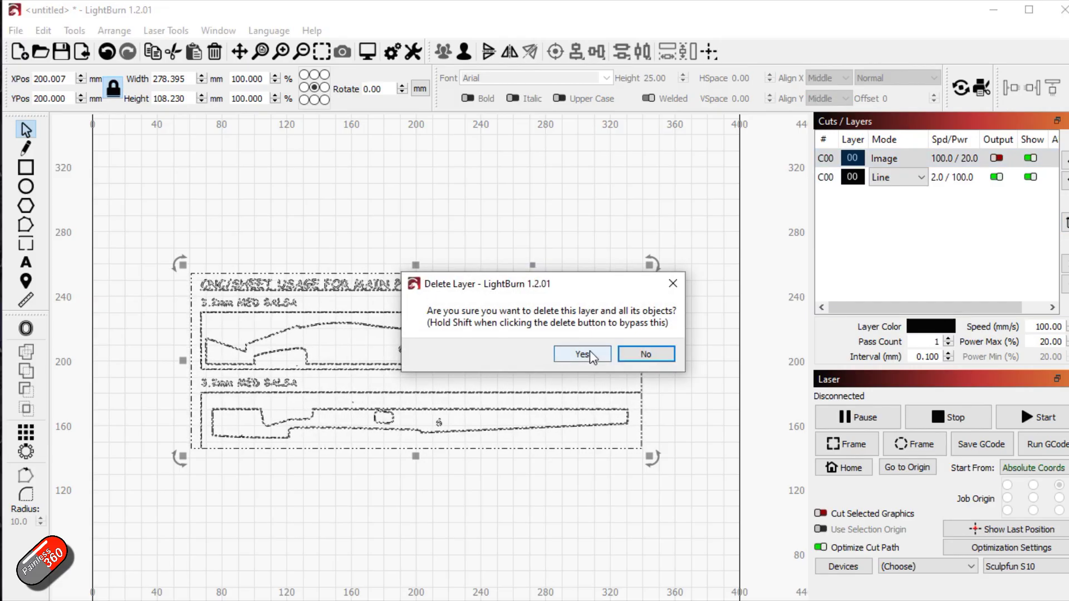
pyautogui.click(591, 353)
pyautogui.scroll(4, 489, 349)
pyautogui.scroll(1, 488, 350)
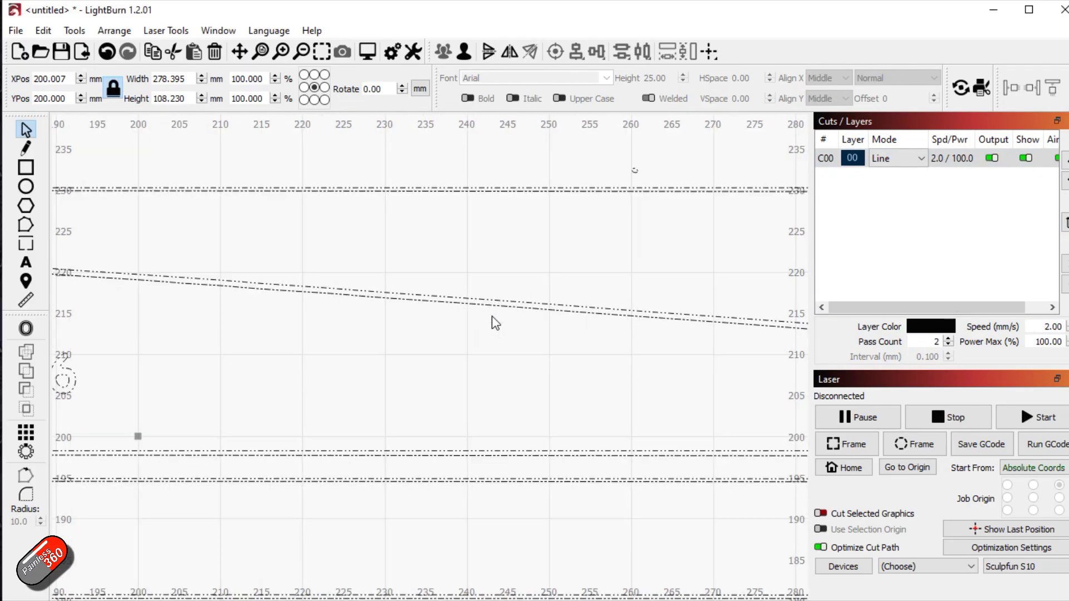
pyautogui.click(513, 263)
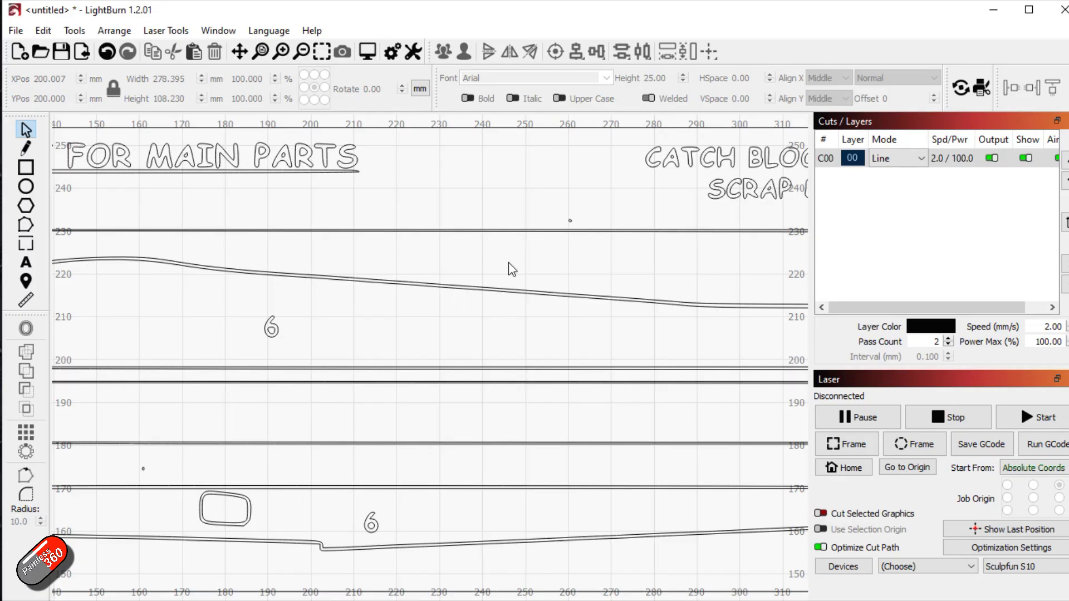
pyautogui.scroll(-2, 508, 267)
pyautogui.scroll(2, 508, 267)
pyautogui.scroll(-3, 508, 268)
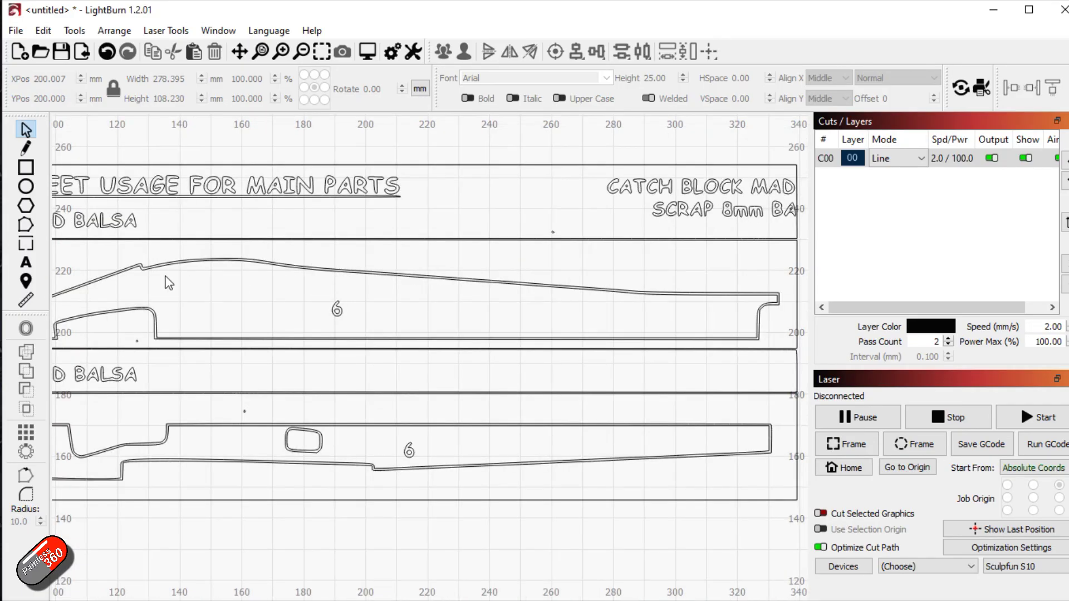
pyautogui.scroll(-1, 169, 283)
pyautogui.scroll(-3, 188, 300)
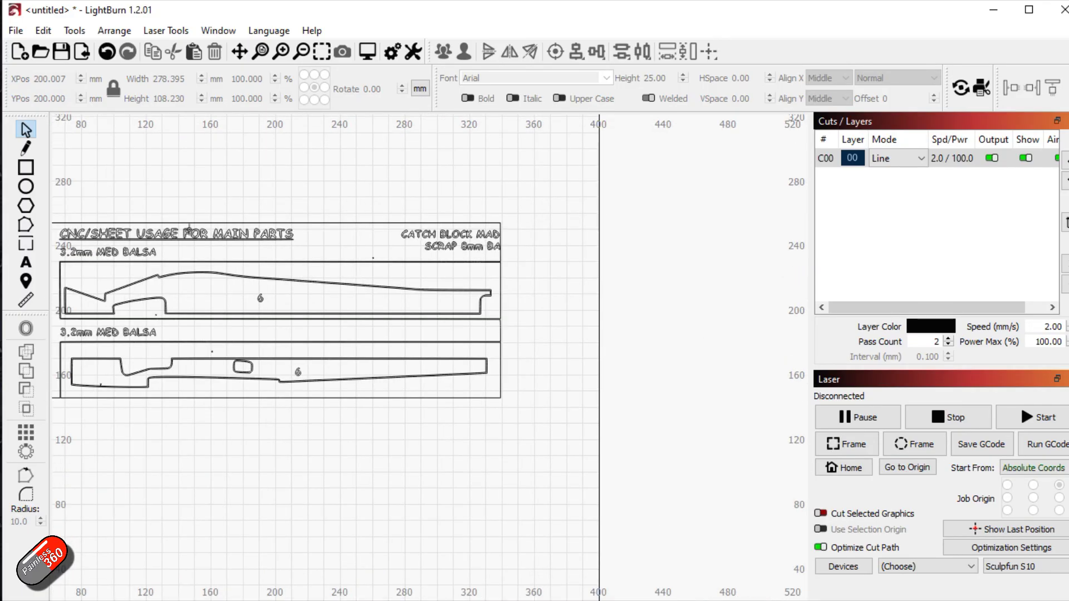
pyautogui.scroll(5, 170, 216)
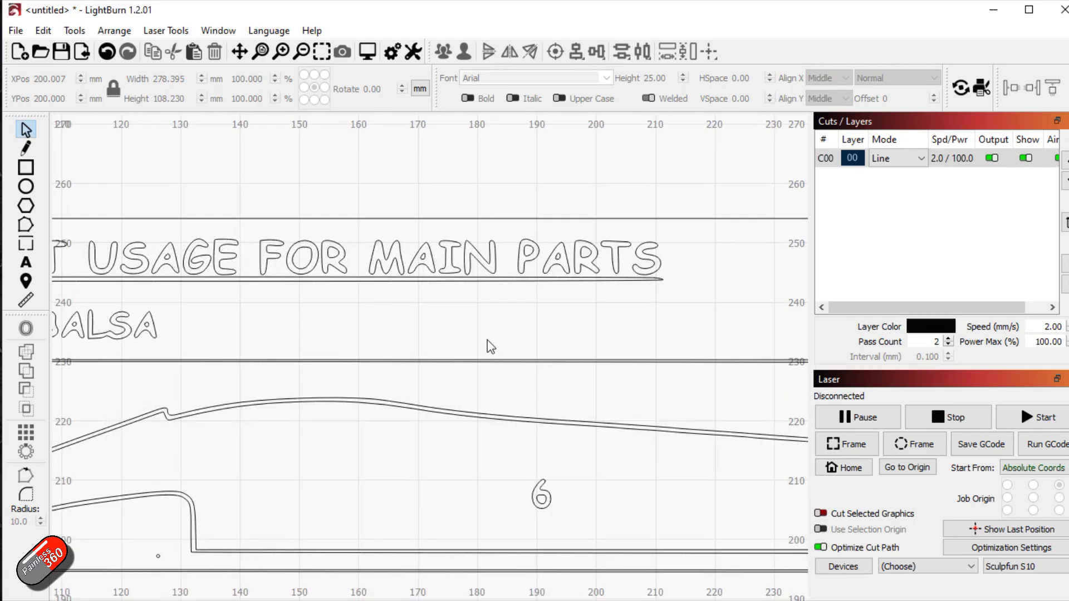
pyautogui.scroll(-2, 476, 346)
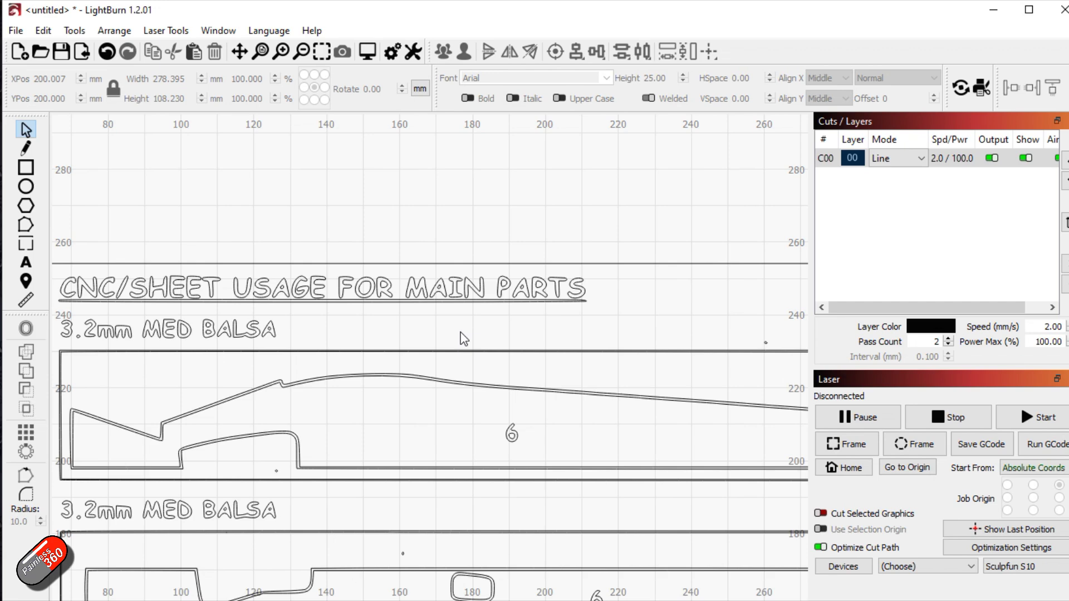
pyautogui.scroll(-2, 462, 338)
pyautogui.scroll(3, 462, 336)
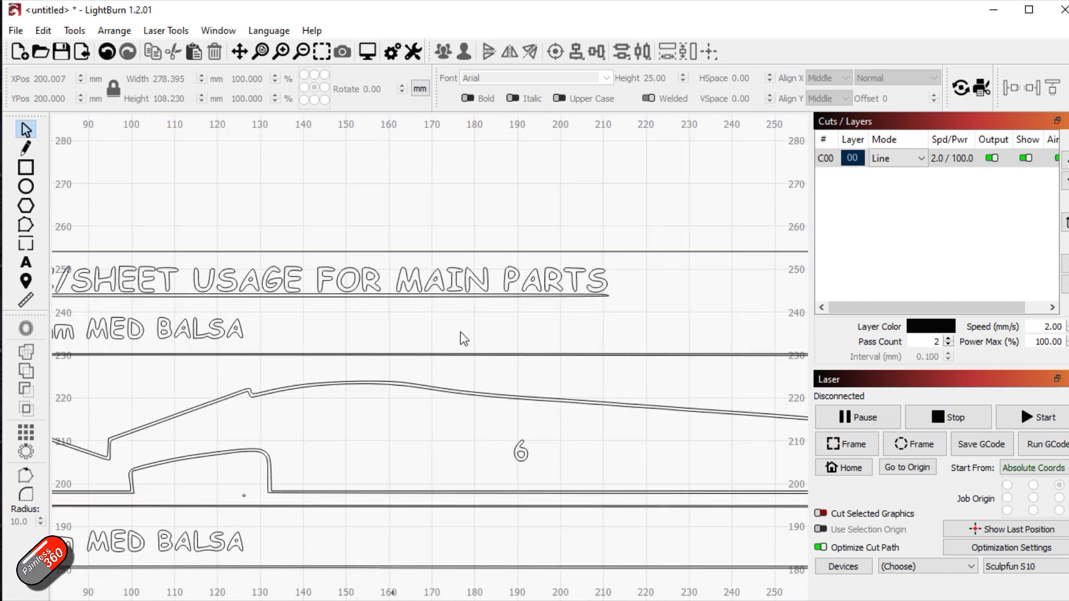
pyautogui.scroll(-3, 467, 350)
pyautogui.scroll(-1, 520, 382)
pyautogui.scroll(2, 518, 379)
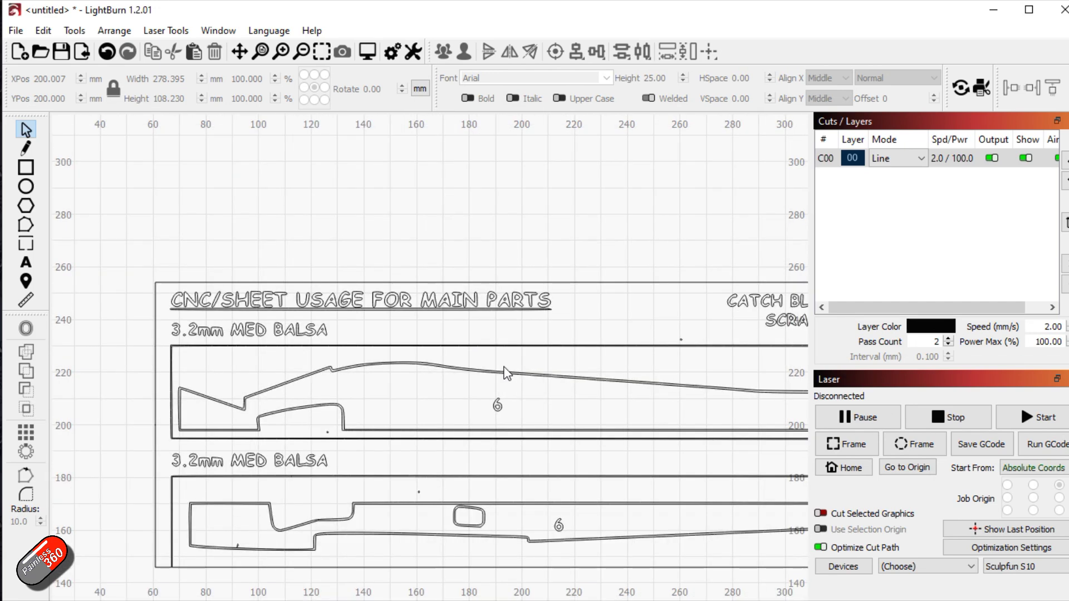
pyautogui.scroll(-2, 507, 372)
# Ungroup the drawing, move the upper balsa outline aside and delete the remaining sheet.
pyautogui.click(482, 319)
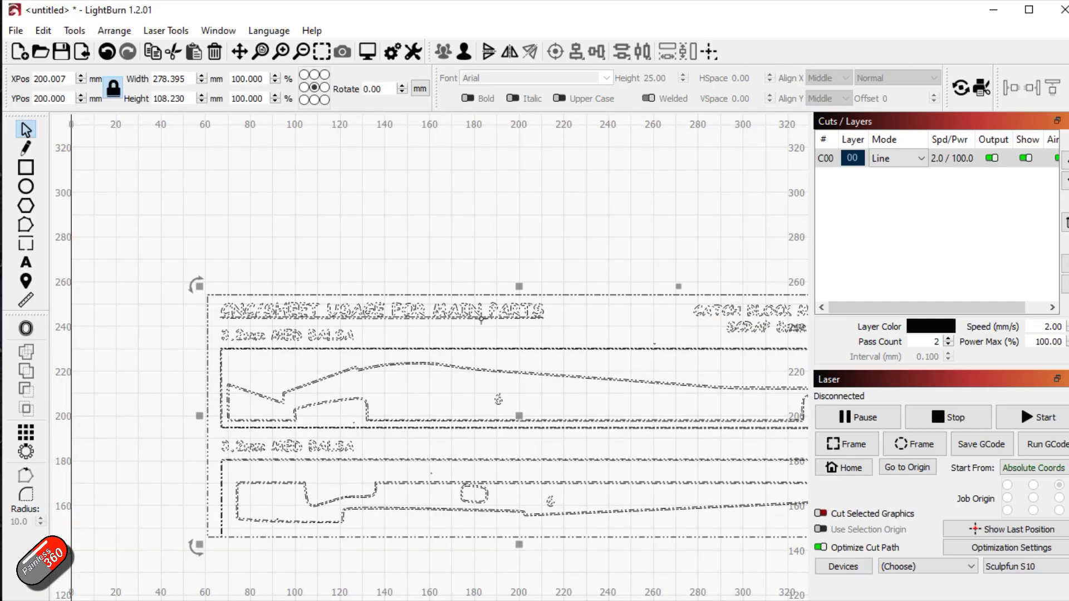
pyautogui.rightClick(482, 319)
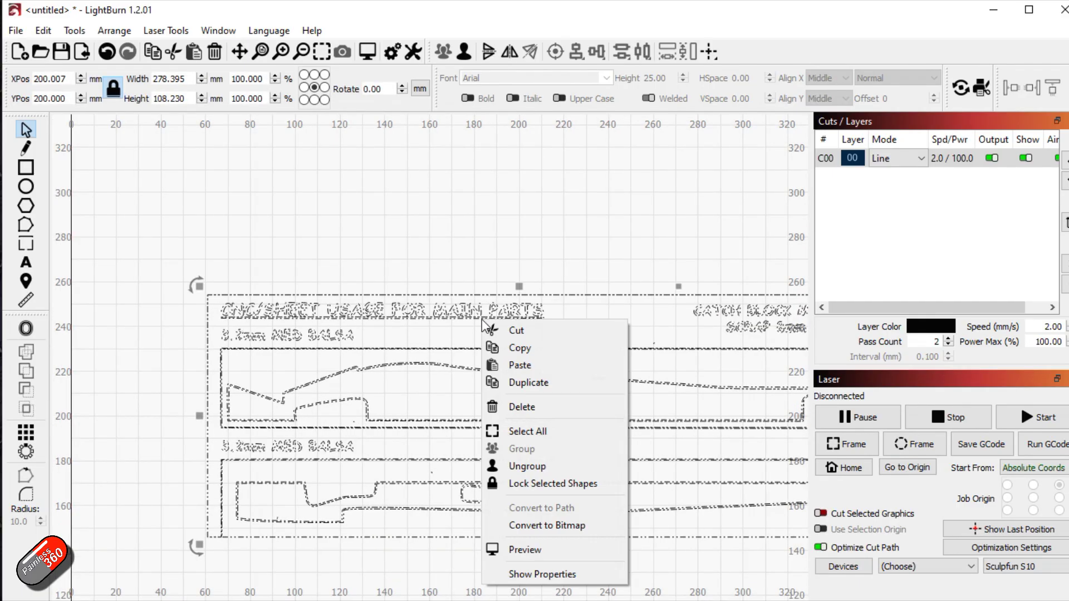
pyautogui.click(566, 470)
pyautogui.press('Escape')
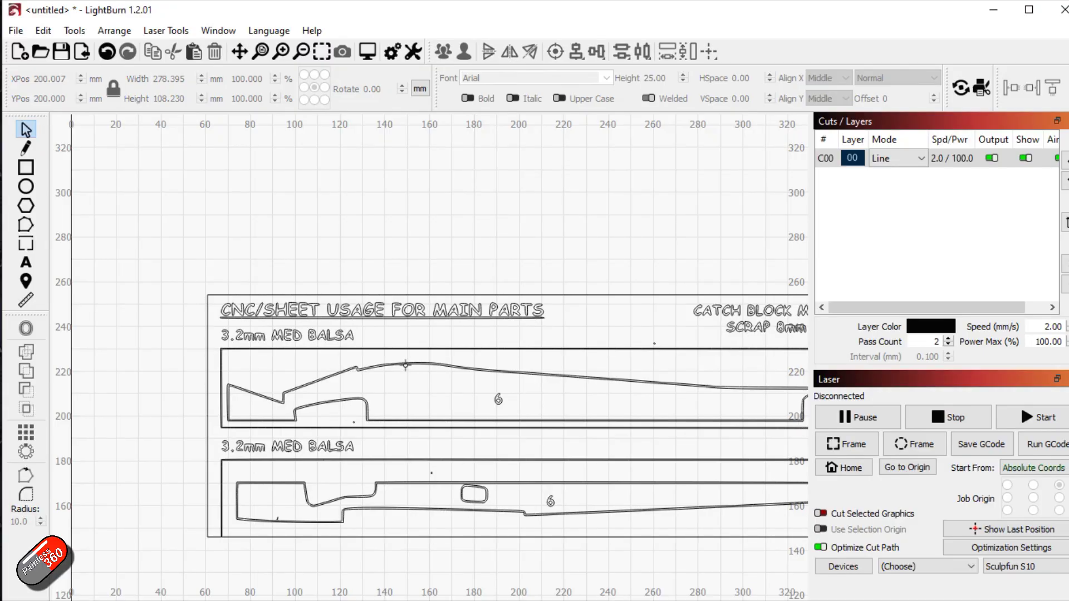
pyautogui.click(406, 365)
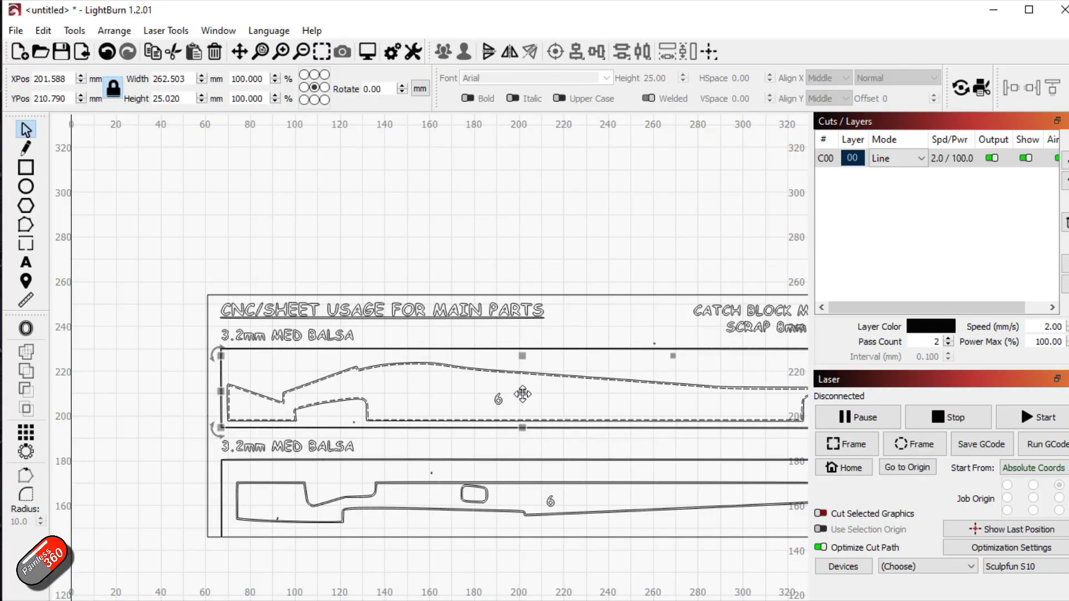
pyautogui.moveTo(522, 394); pyautogui.dragTo(449, 217)
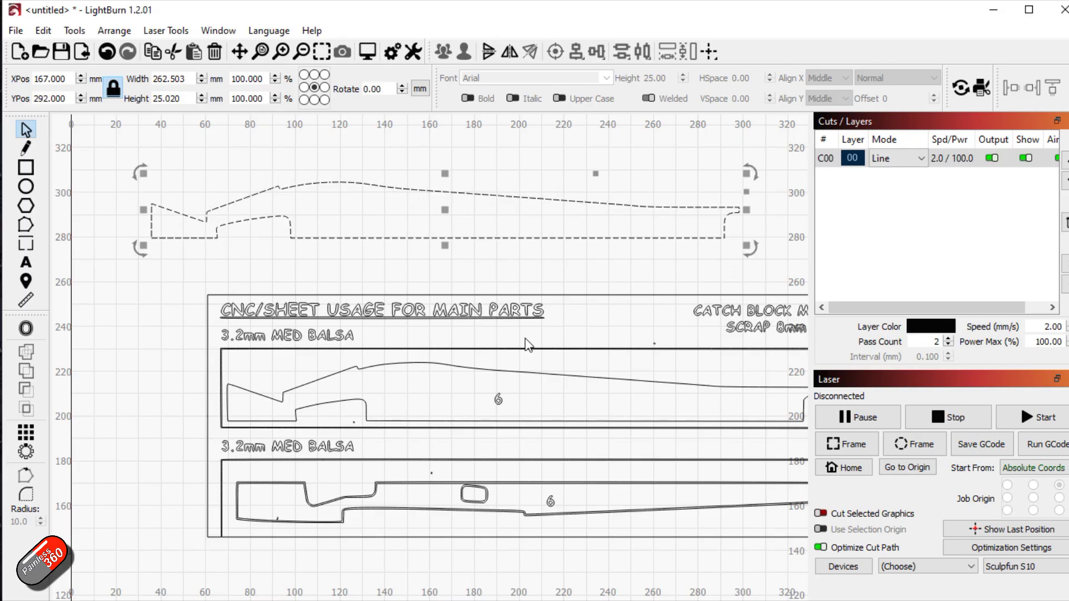
pyautogui.moveTo(196, 281); pyautogui.dragTo(718, 552)
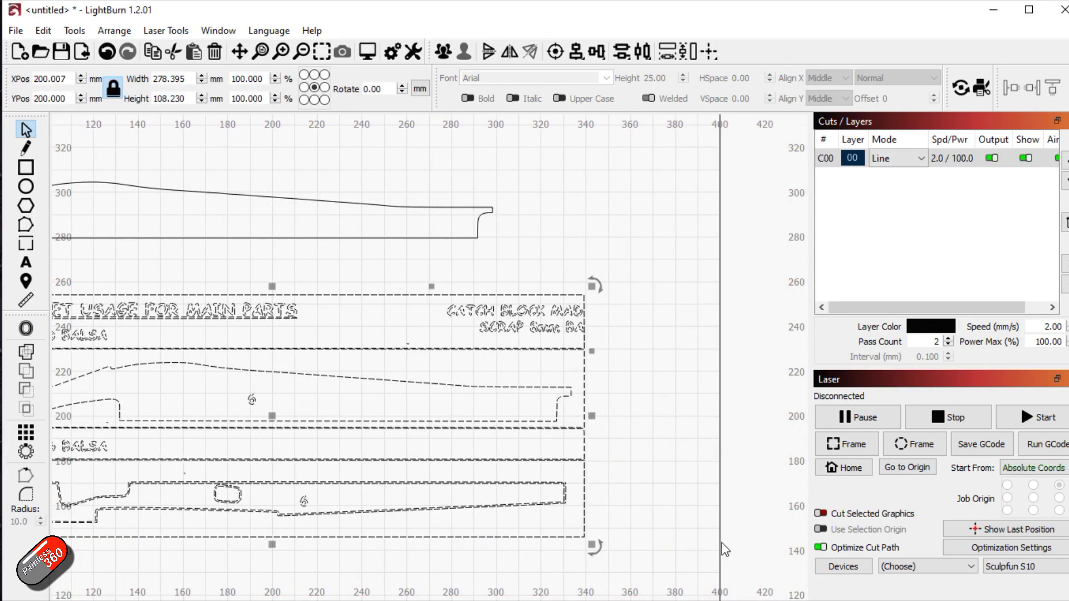
pyautogui.press('Delete')
# Resize the remaining outline to 151 mm wide by 14.389 mm high.
pyautogui.scroll(-3, 424, 342)
pyautogui.scroll(2, 158, 328)
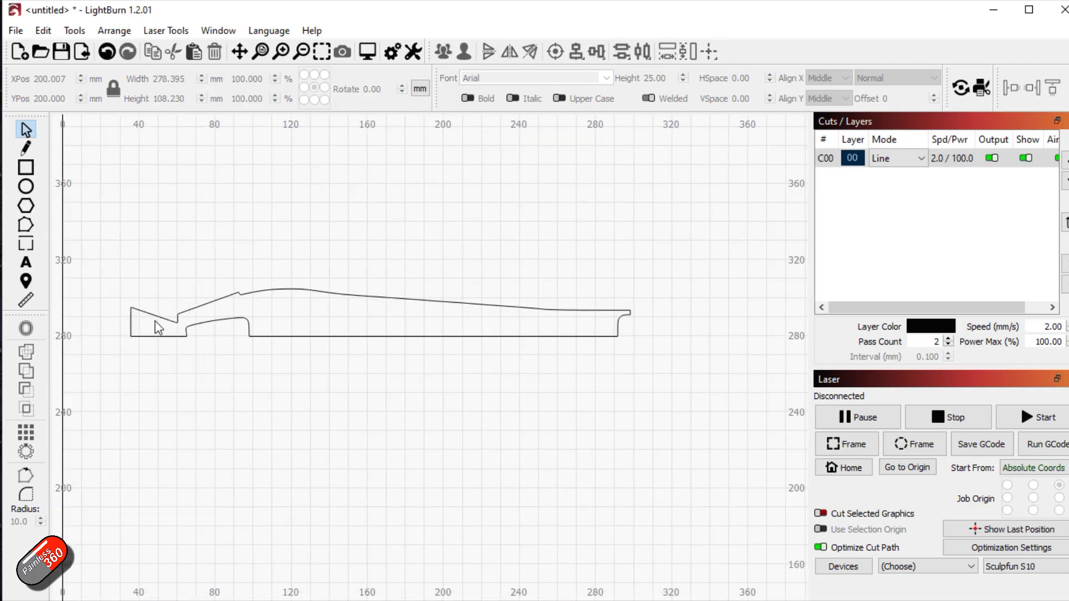
pyautogui.scroll(1, 158, 329)
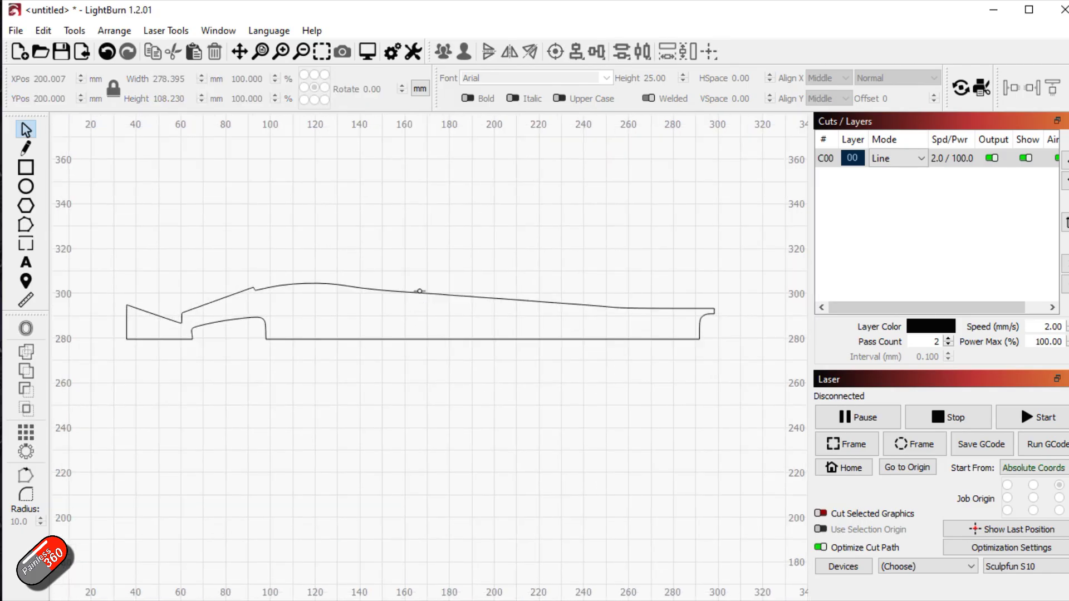
pyautogui.click(419, 291)
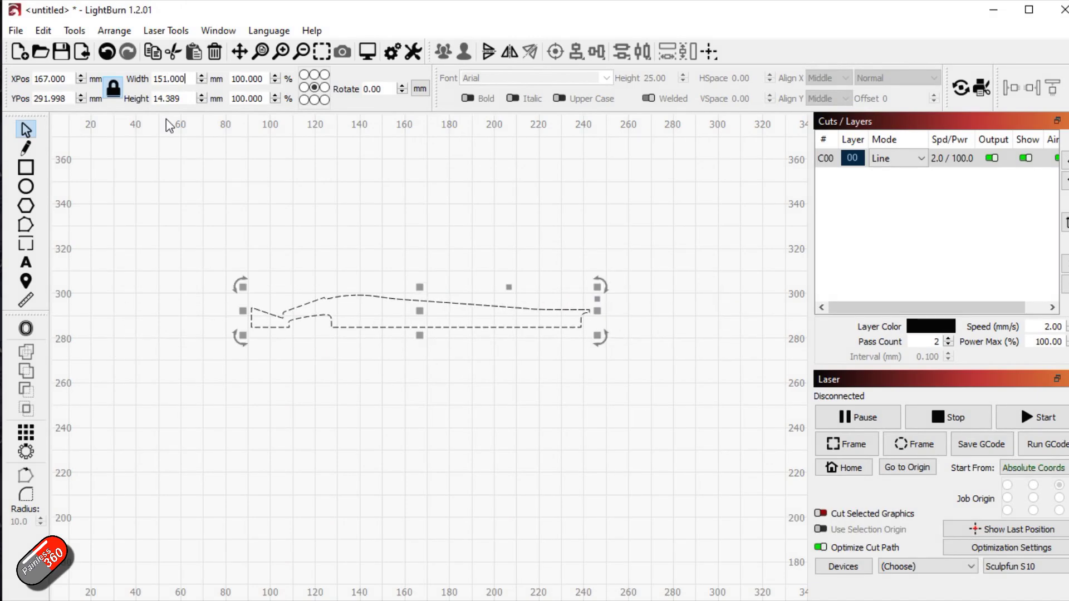
pyautogui.scroll(3, 317, 280)
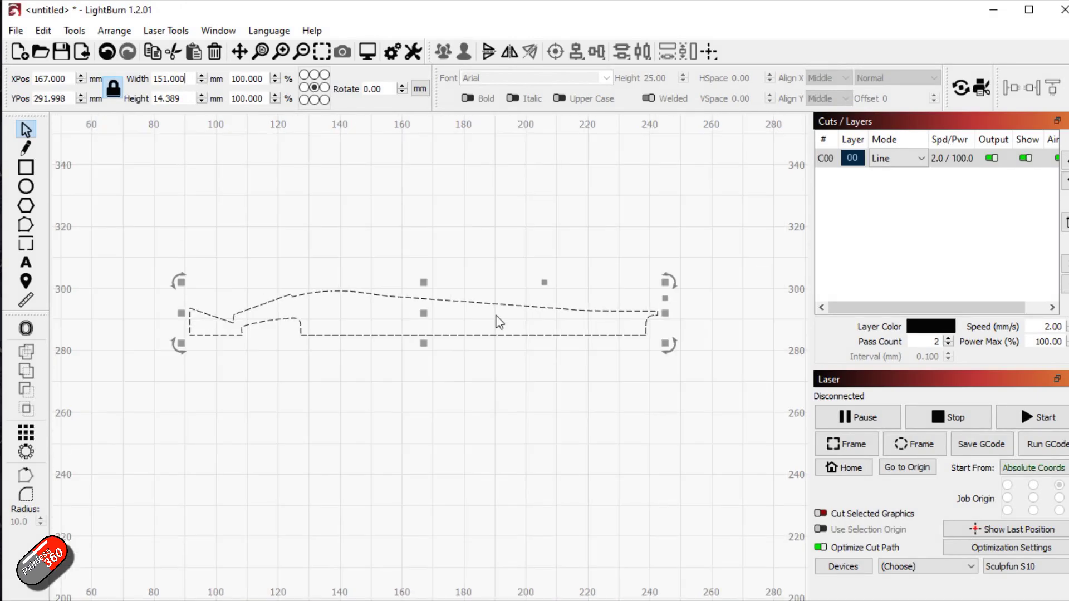
# Move the 151 mm outline to X 100, Y 31 near the bed's origin corner.
pyautogui.click(382, 255)
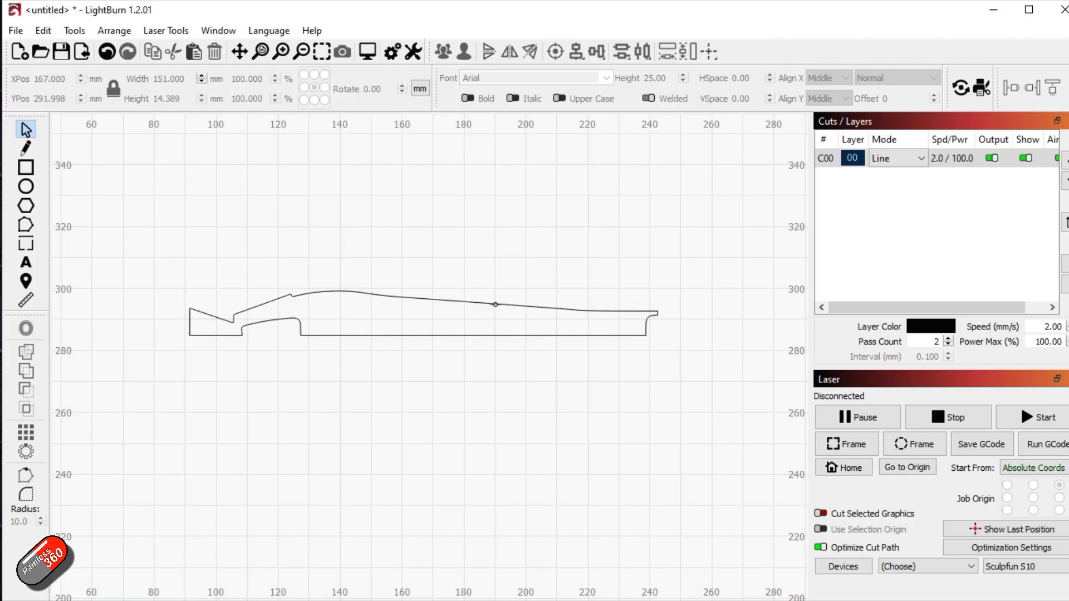
pyautogui.click(495, 304)
pyautogui.scroll(-8, 495, 305)
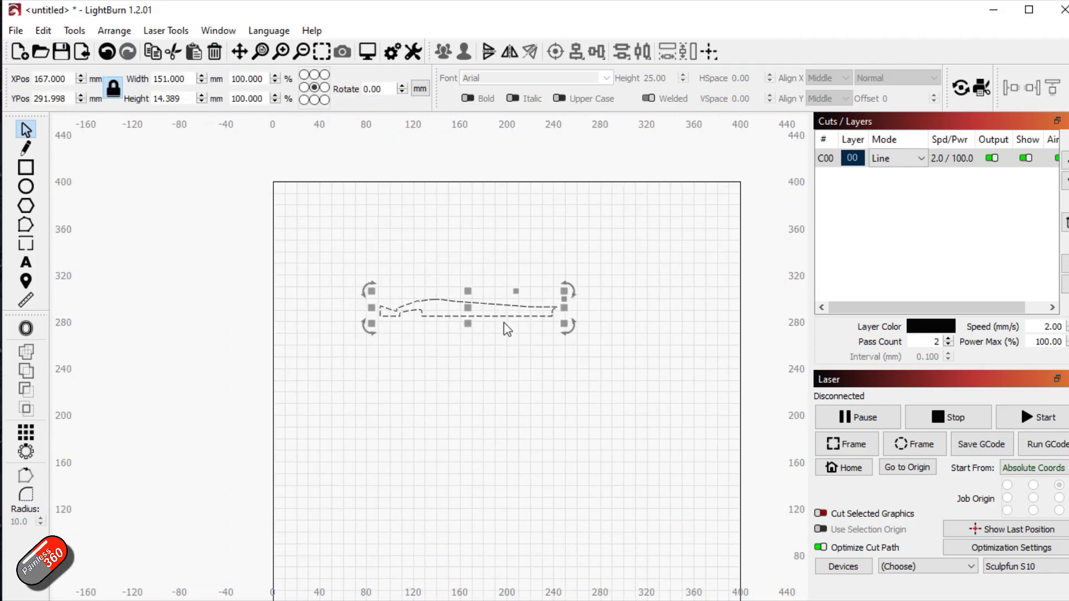
pyautogui.scroll(-3, 508, 321)
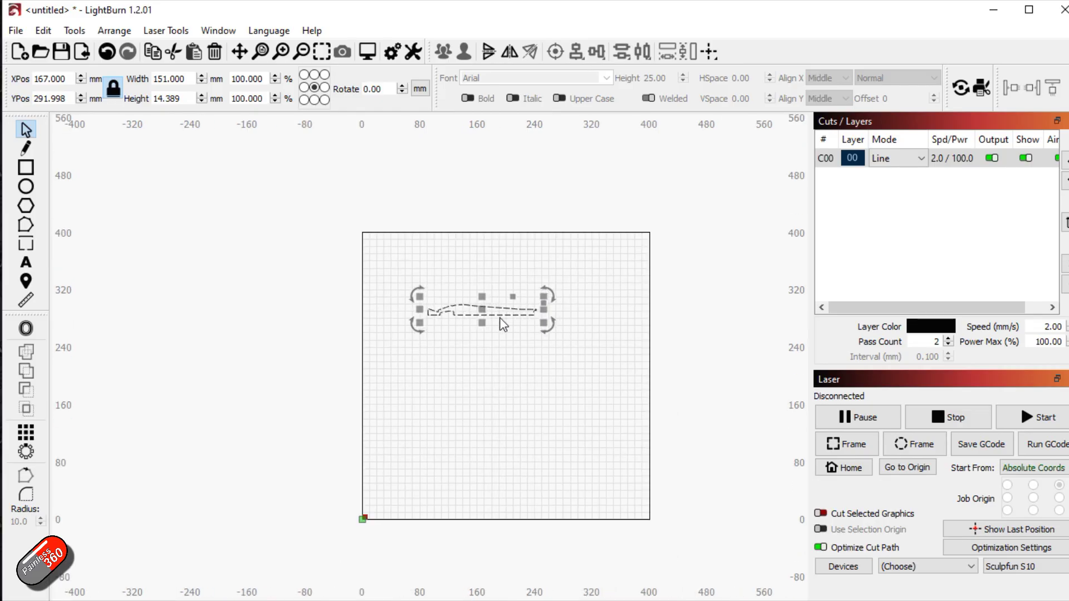
pyautogui.moveTo(480, 310); pyautogui.dragTo(432, 497)
pyautogui.click(492, 438)
pyautogui.scroll(3, 579, 394)
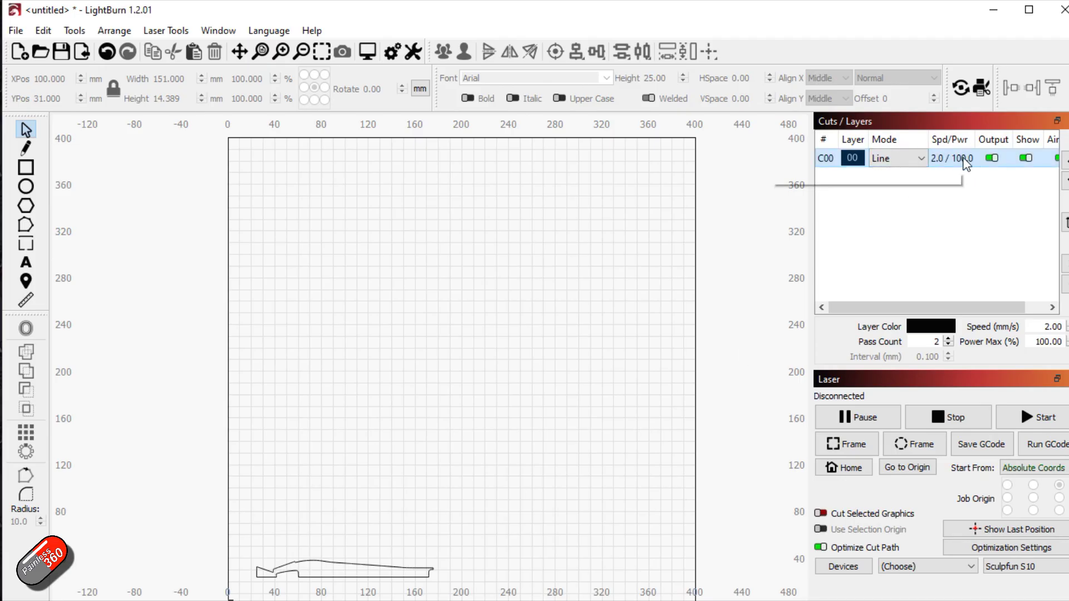
# Replay the balsa outline's cut path preview at x5 speed, estimated 5:30.
pyautogui.click(367, 52)
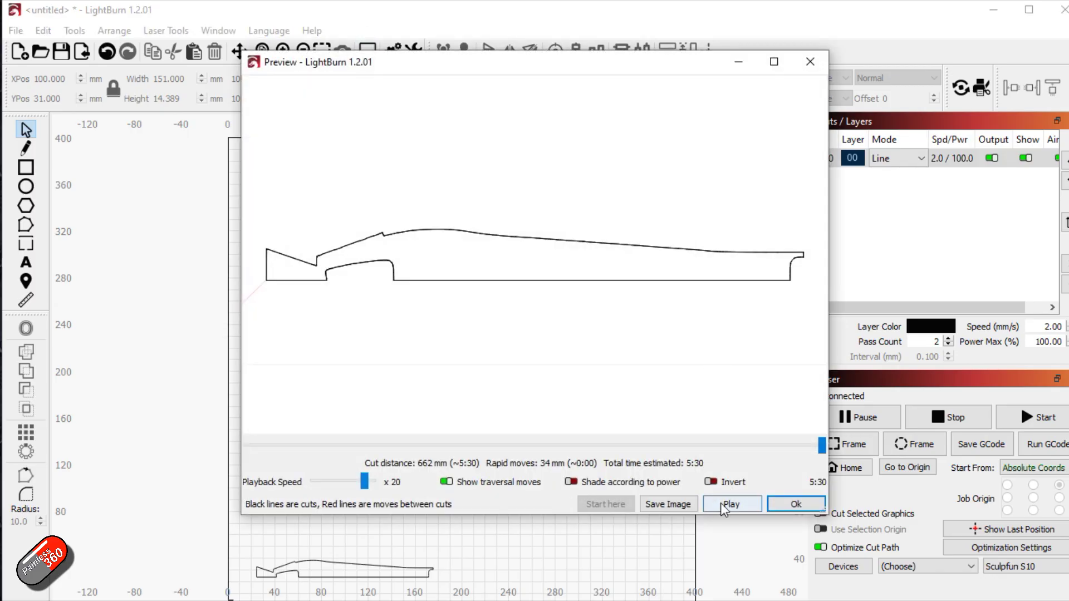
pyautogui.click(362, 480)
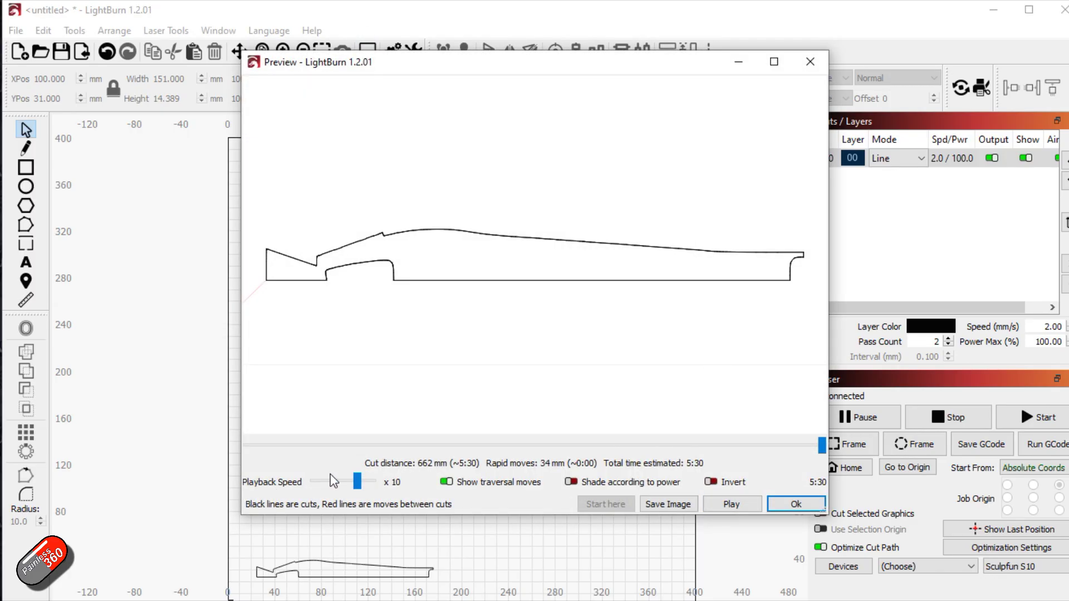
pyautogui.click(344, 483)
pyautogui.click(731, 504)
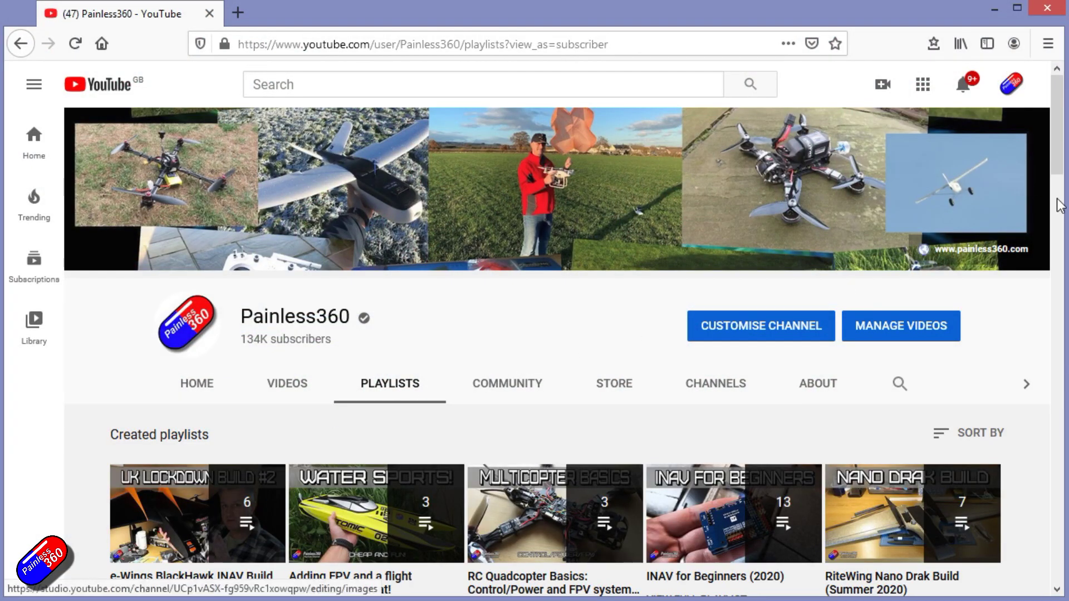
# Pause part 1 of 13 in the INAV for Beginners (2020) playlist.
pyautogui.scroll(-10, 1058, 248)
pyautogui.scroll(-8, 1058, 256)
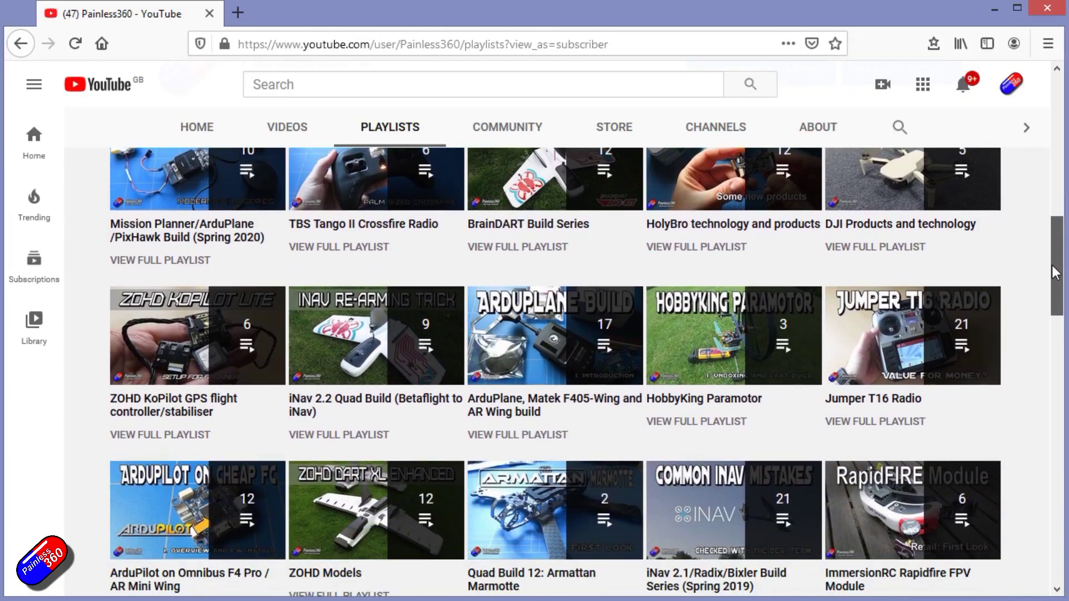
pyautogui.click(94, 469)
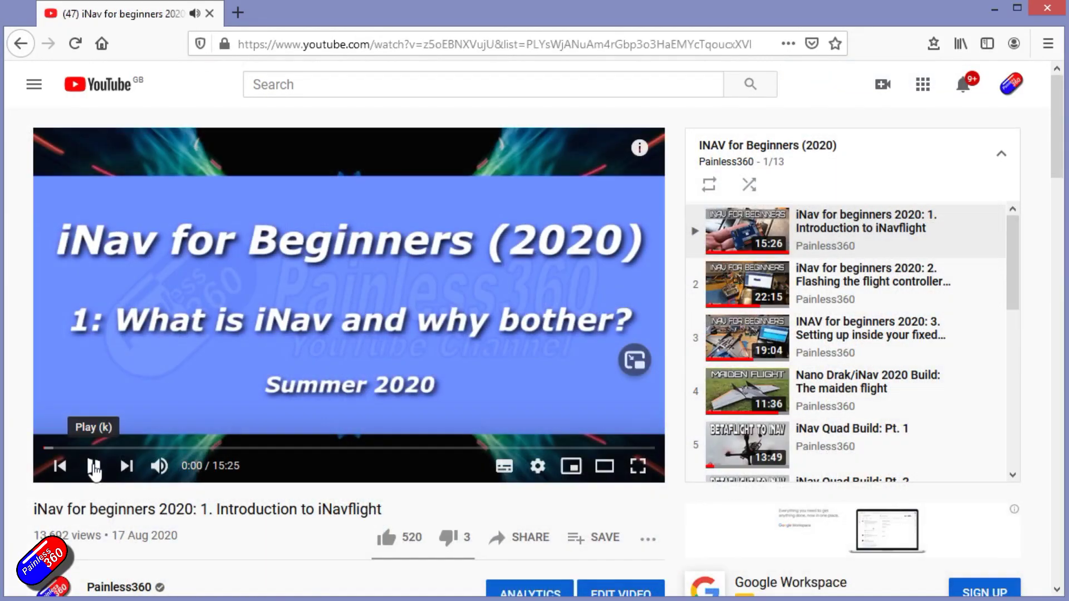